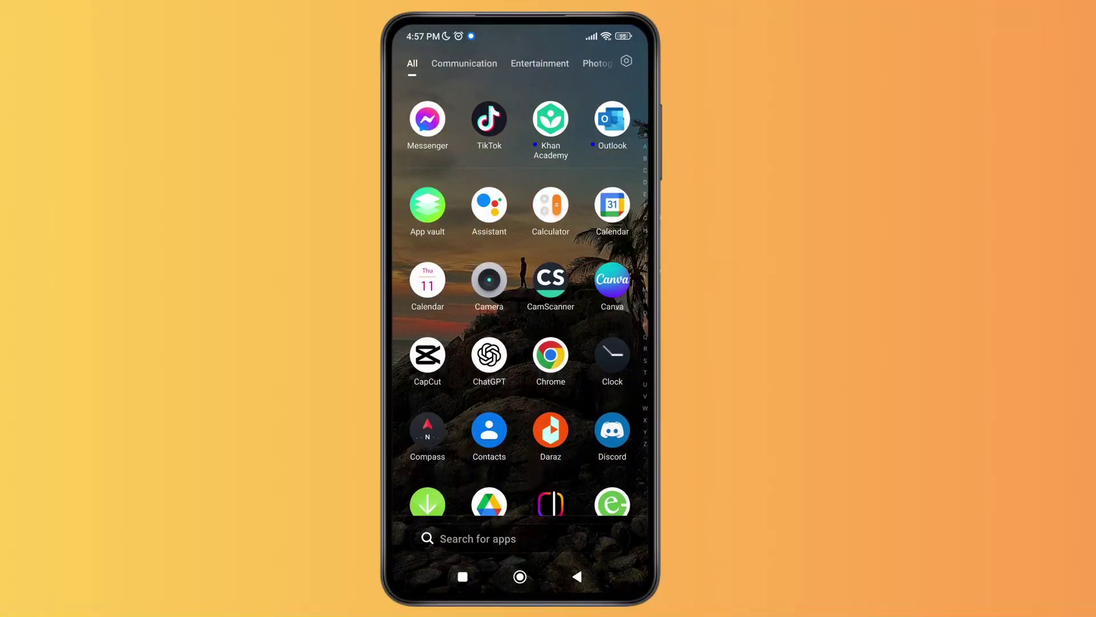
pyautogui.moveTo(573, 416); pyautogui.dragTo(565, 215)
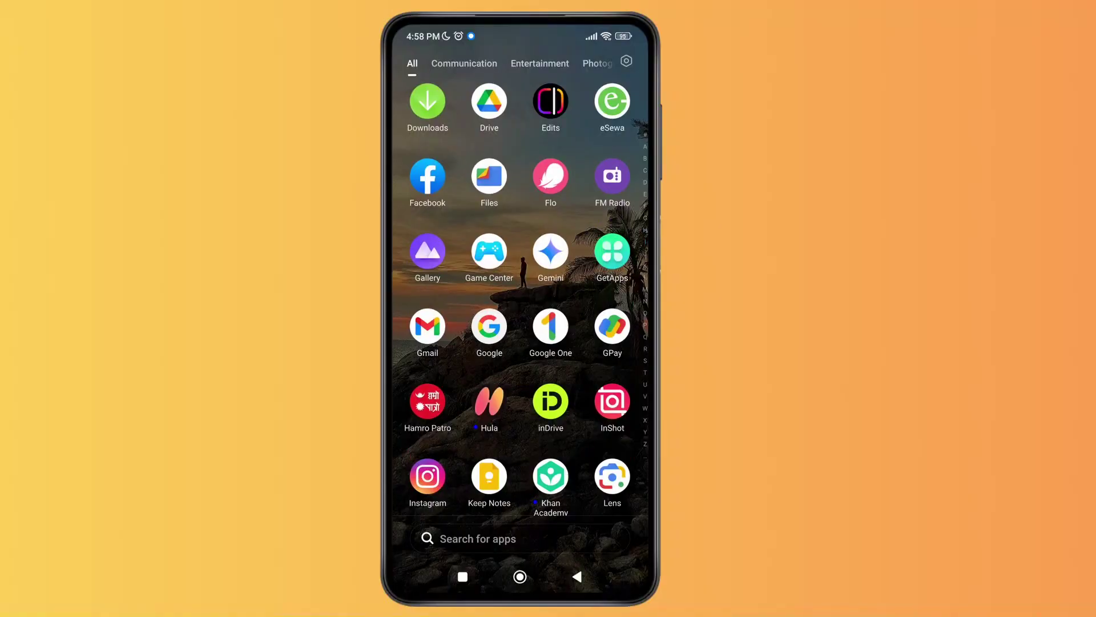
# Scroll the app drawer to the end of the app list to reveal Wattpad.
pyautogui.moveTo(567, 432); pyautogui.dragTo(565, 214)
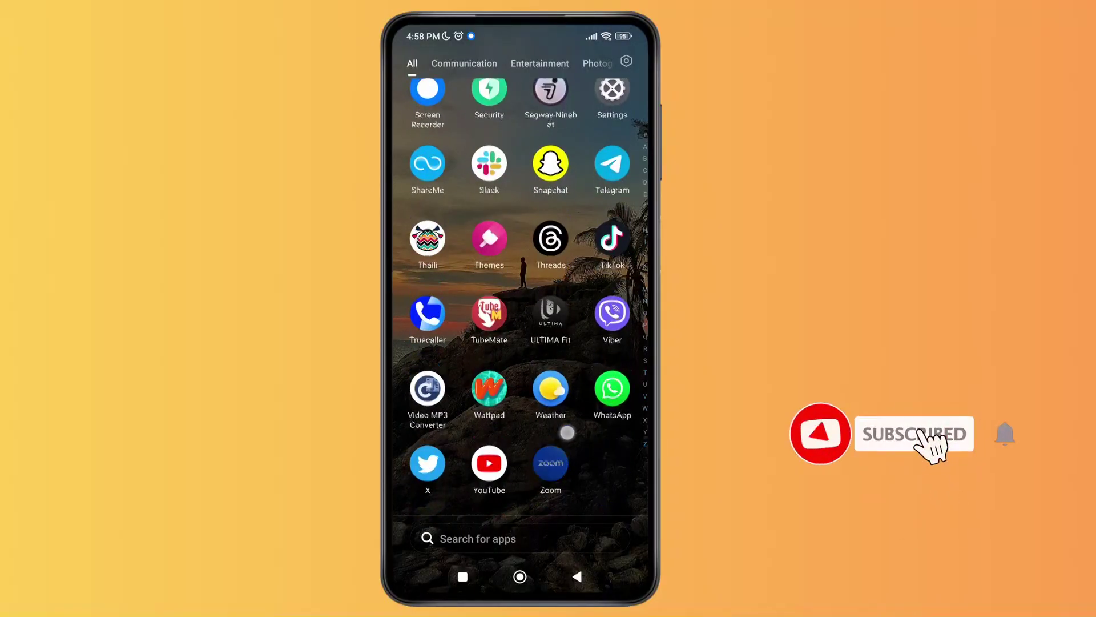
# Launch Wattpad and scroll the home feed toward the 'Because you like mystery' row.
pyautogui.click(489, 392)
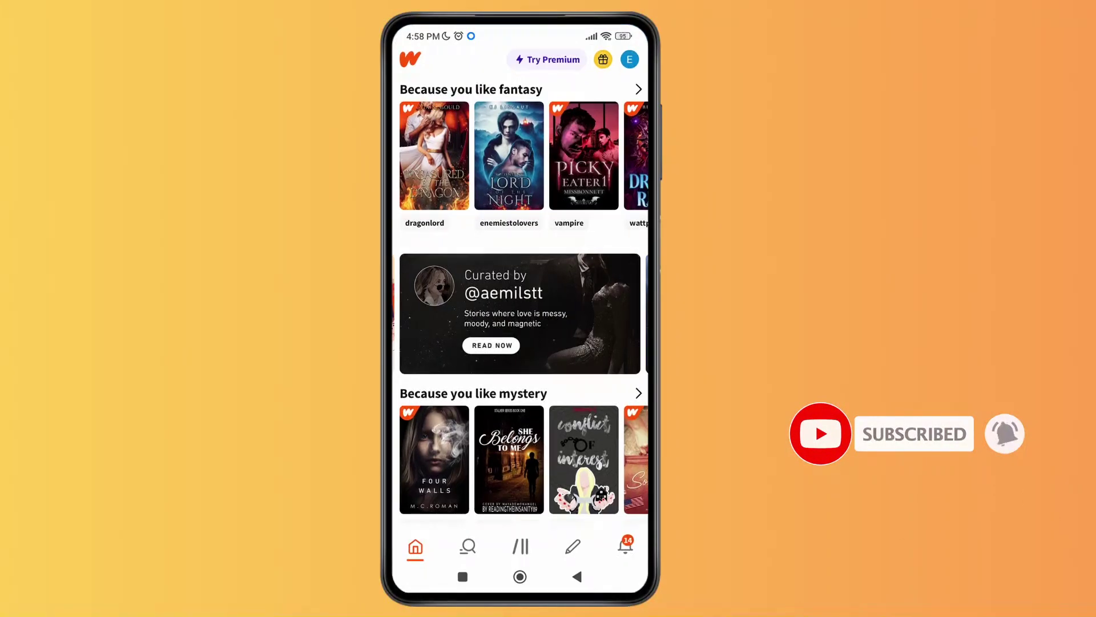
pyautogui.moveTo(557, 411); pyautogui.dragTo(557, 258)
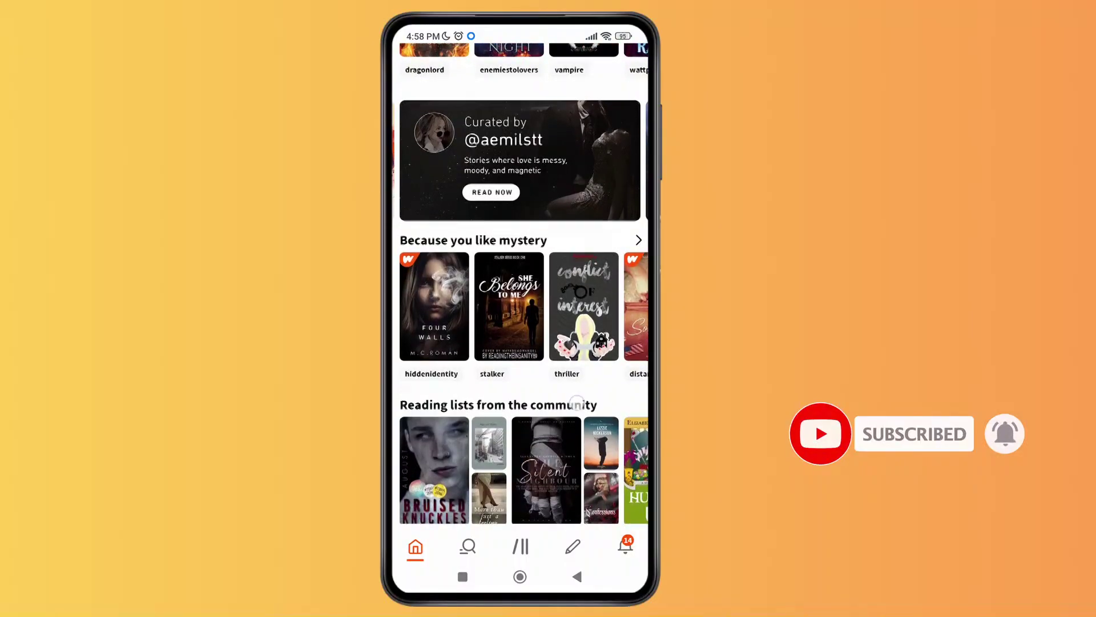
pyautogui.moveTo(576, 403)
pyautogui.mouseDown()
pyautogui.moveTo(576, 489)
pyautogui.moveTo(556, 304)
pyautogui.mouseUp()
pyautogui.moveTo(583, 214); pyautogui.dragTo(436, 215)
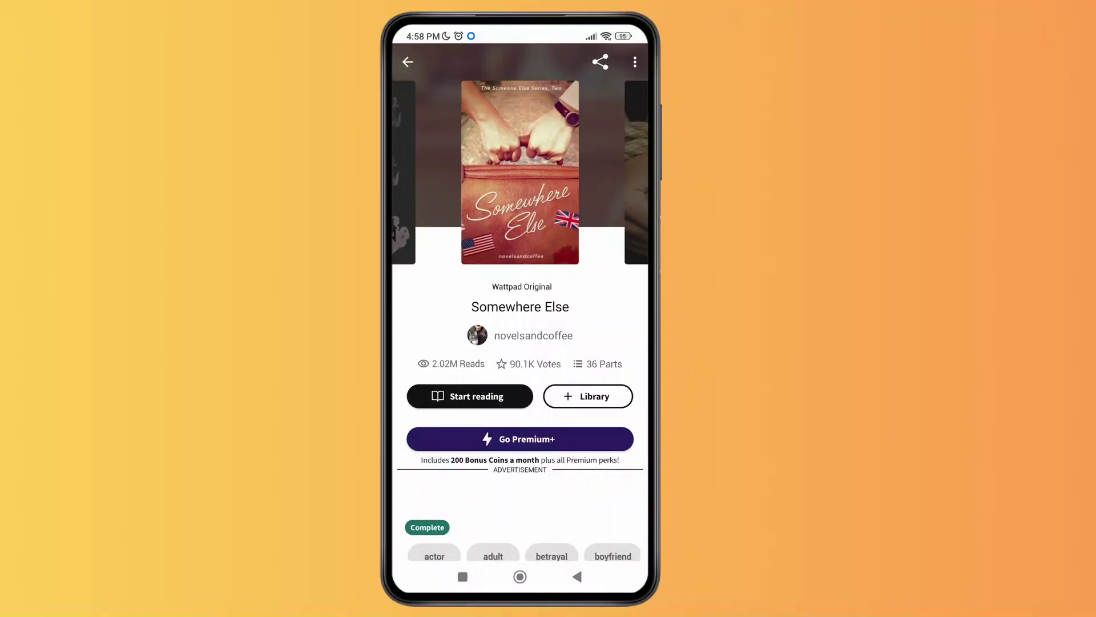
pyautogui.moveTo(519, 480); pyautogui.dragTo(520, 432)
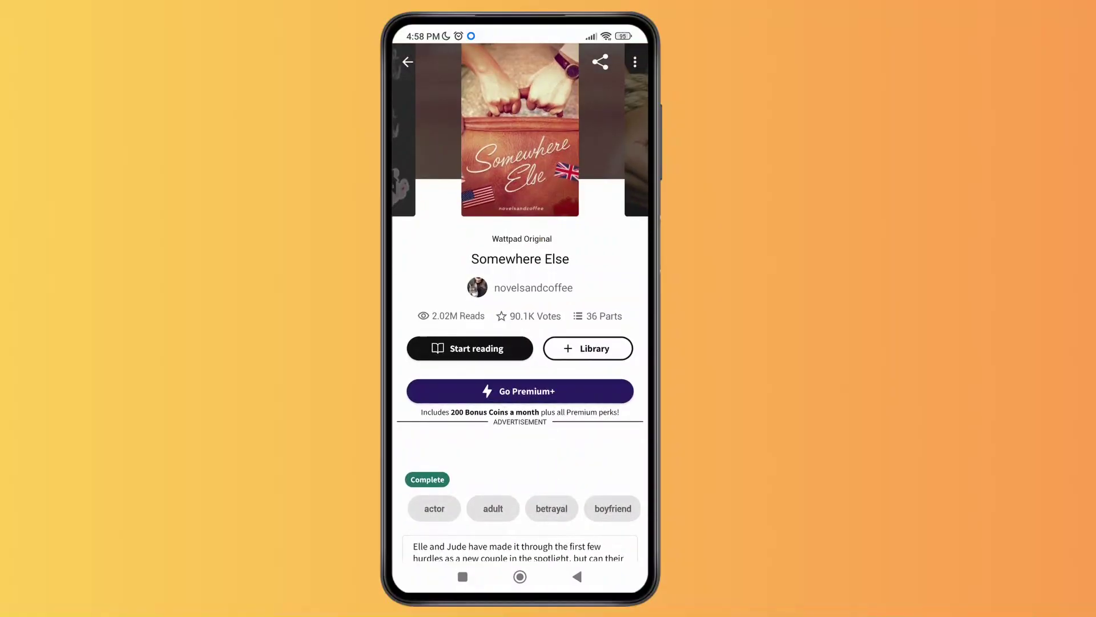
# Start reading 'Somewhere Else' from its details page.
pyautogui.click(519, 349)
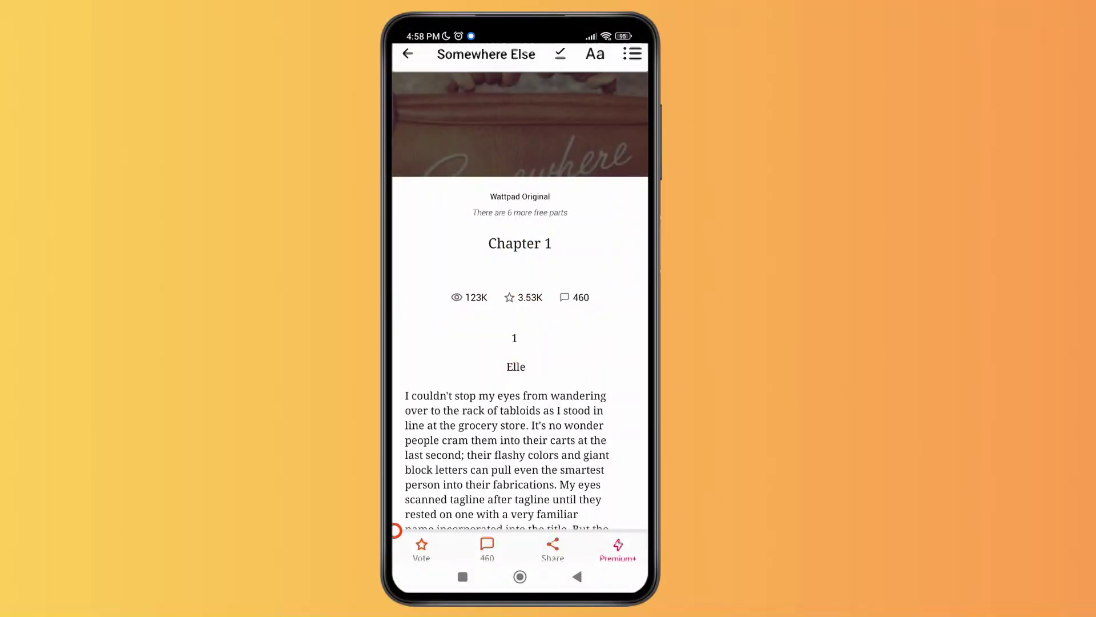
pyautogui.scroll(-10, 540, 419)
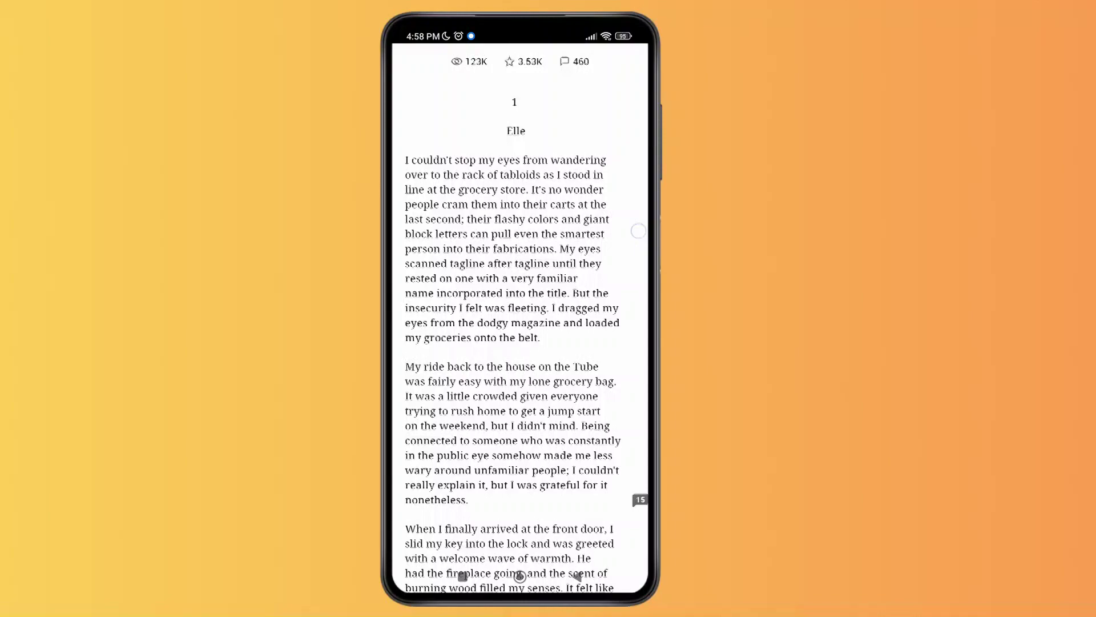
pyautogui.scroll(15, 539, 419)
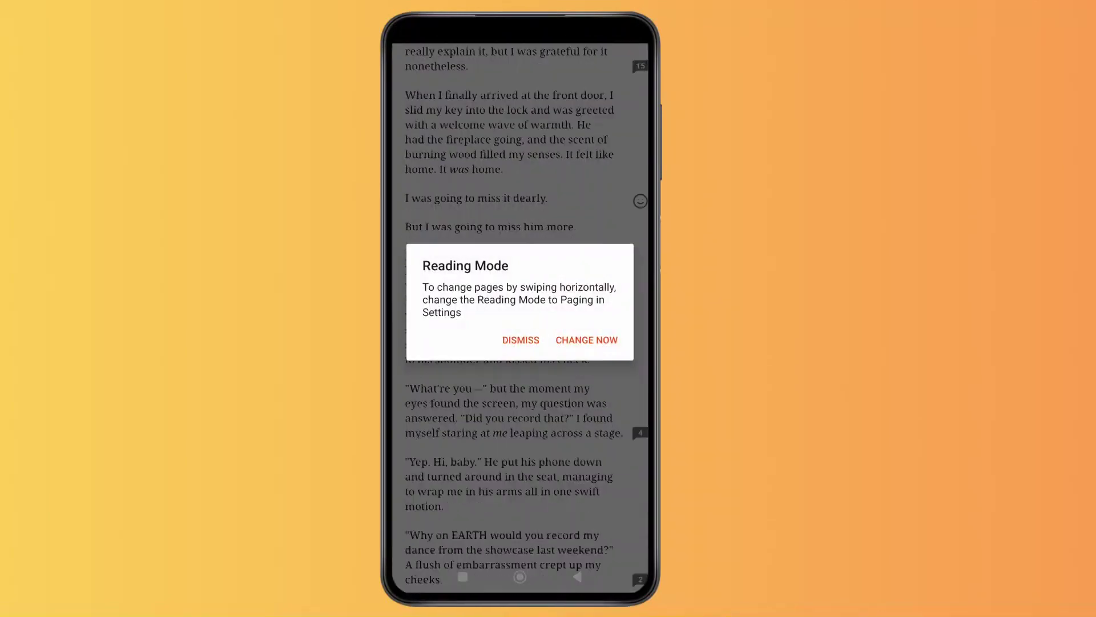
# Dismiss the Reading Mode suggestion and preview the story cover full-screen.
pyautogui.click(532, 339)
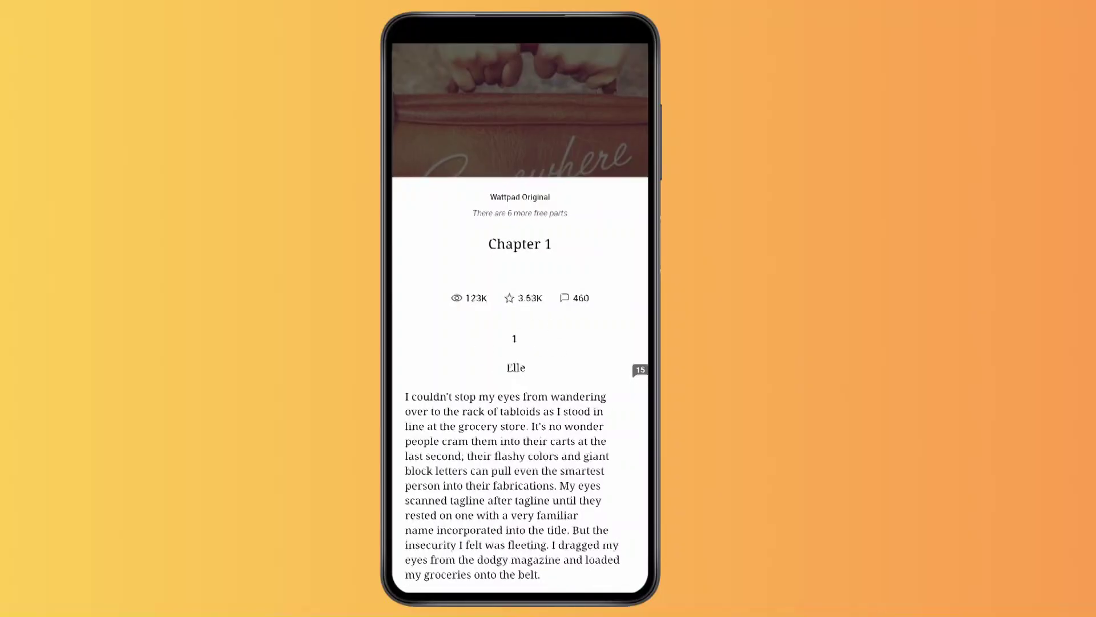
pyautogui.scroll(-1, 520, 386)
pyautogui.click(578, 129)
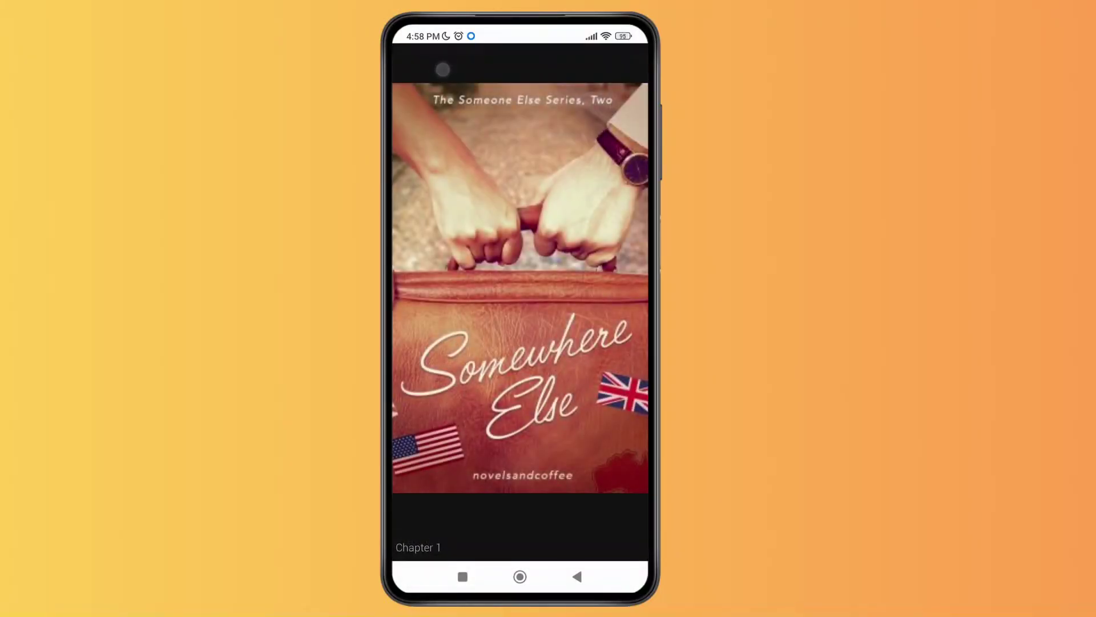
pyautogui.click(443, 68)
pyautogui.click(405, 60)
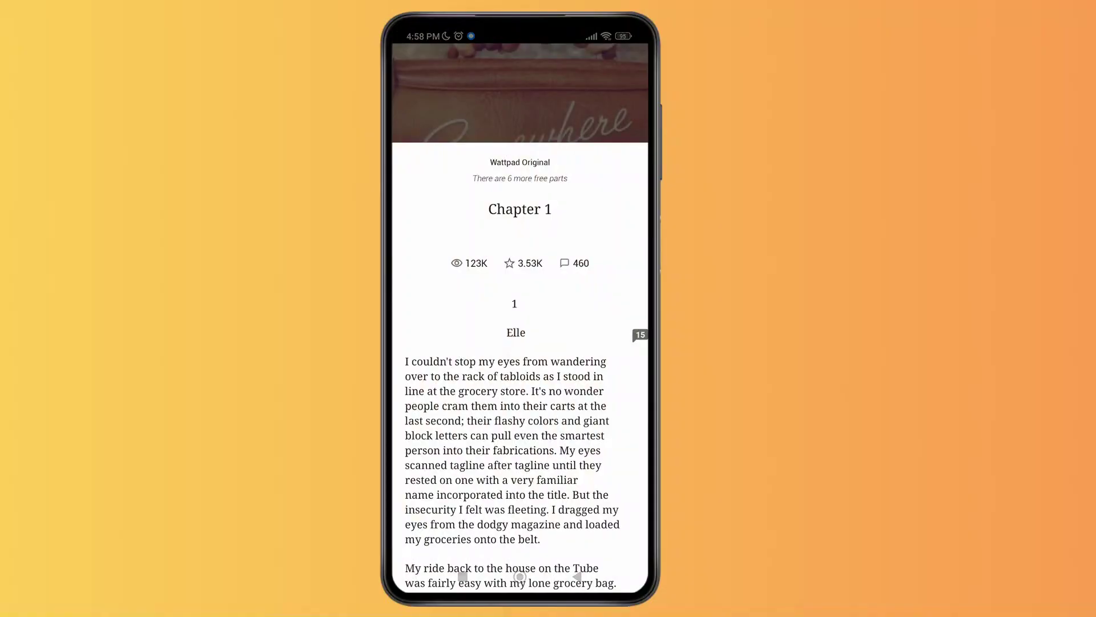
# Exit the chapter reader, dismiss the library prompt, and return to the home feed.
pyautogui.press('Escape')
pyautogui.click(561, 336)
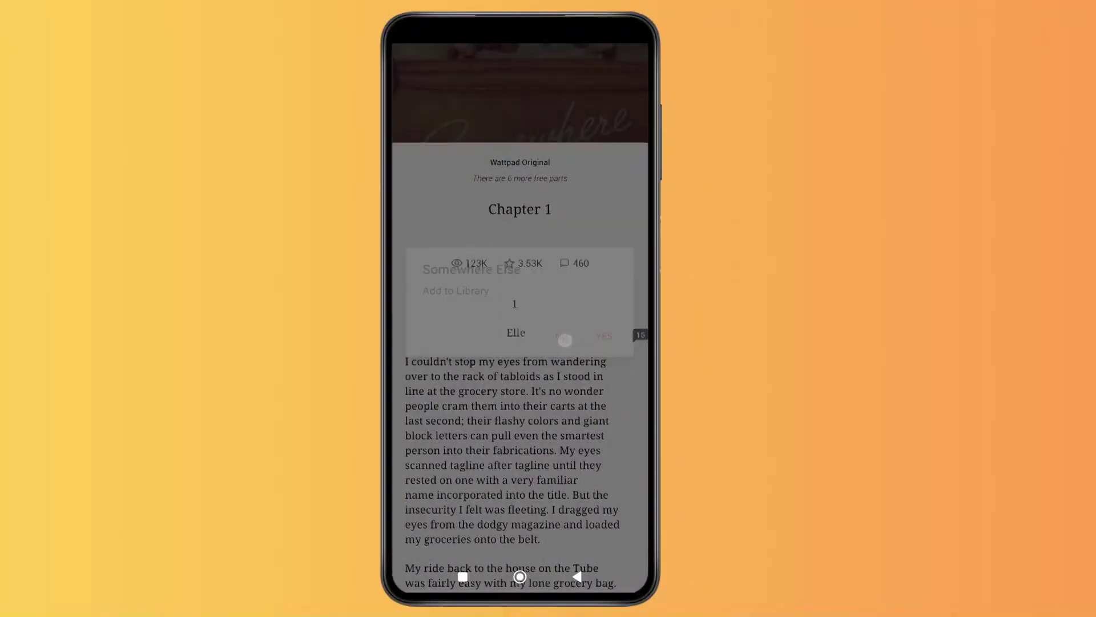
pyautogui.click(576, 576)
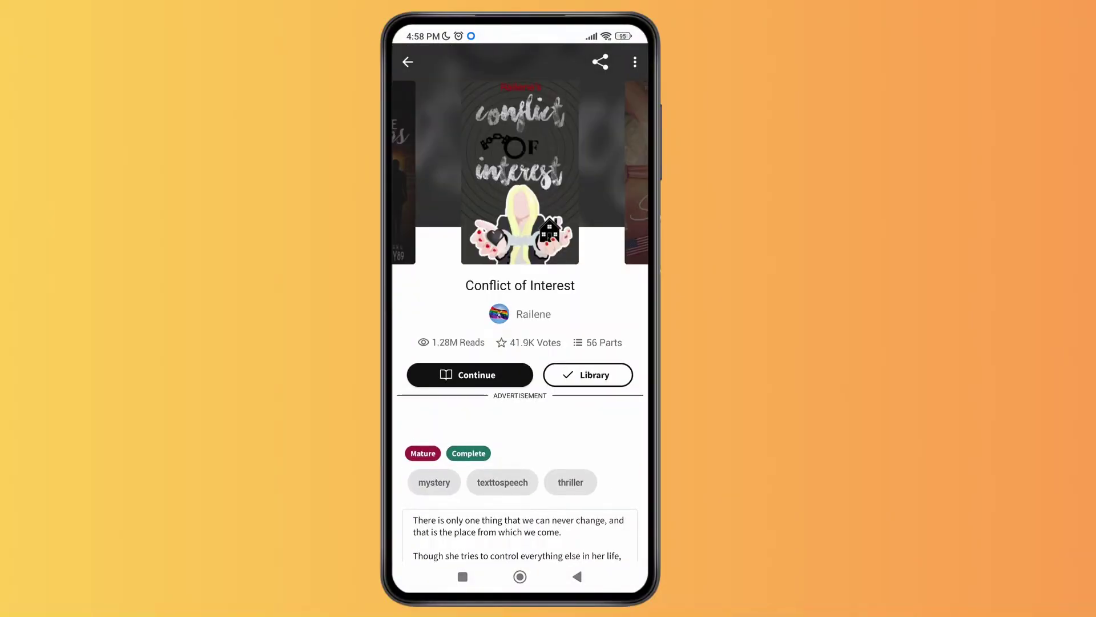
# Back on the home feed, open 'She Belongs to Me [A Stalker Series]' and start reading.
pyautogui.click(577, 576)
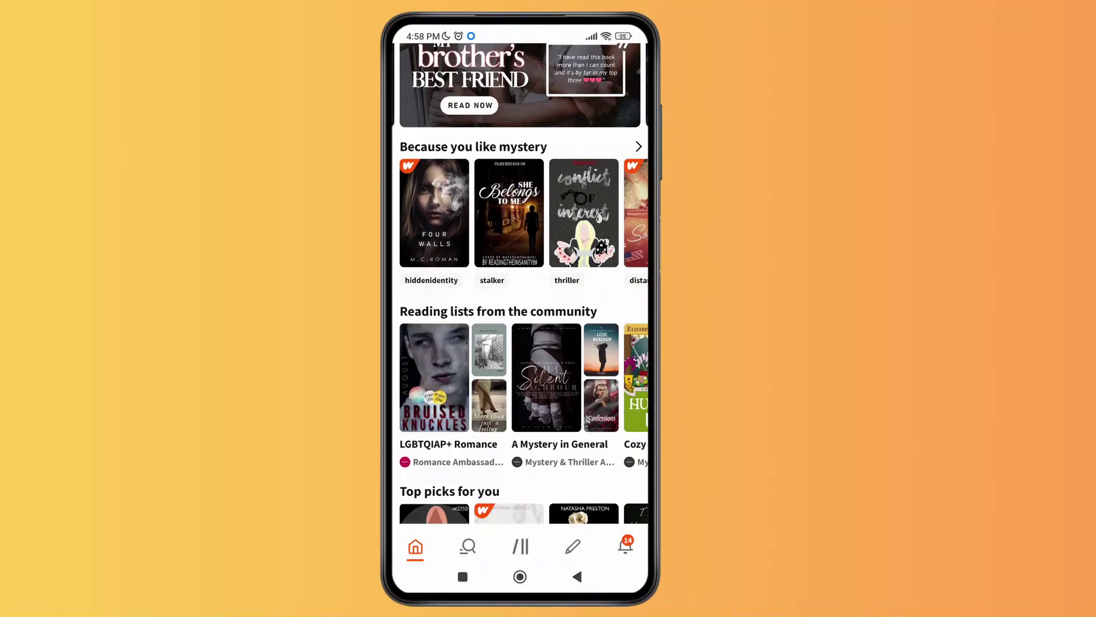
pyautogui.click(504, 237)
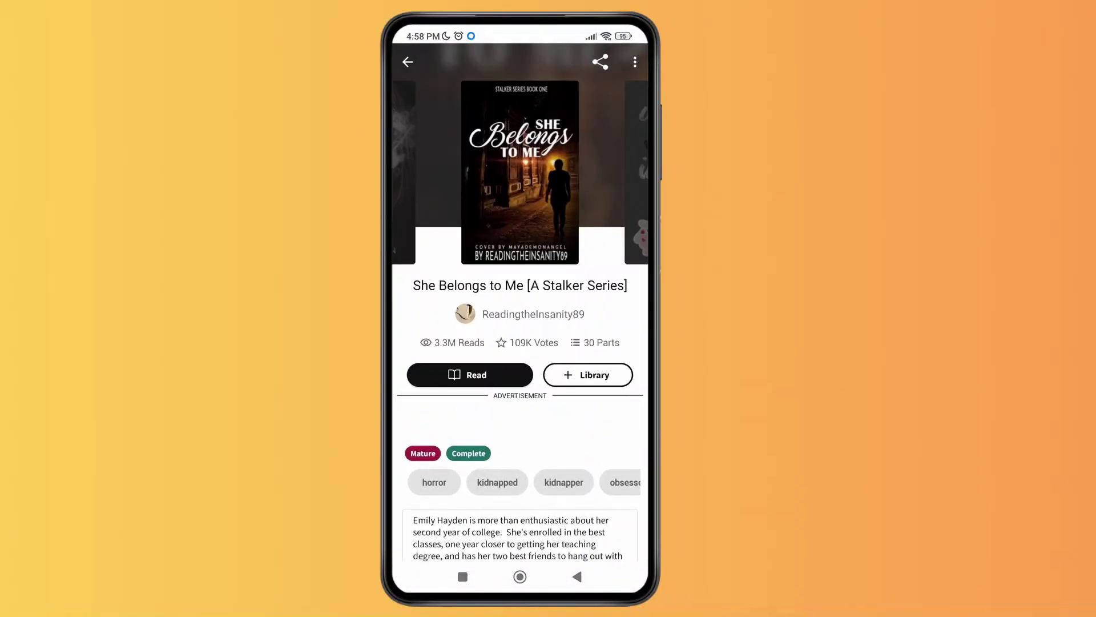
pyautogui.click(510, 375)
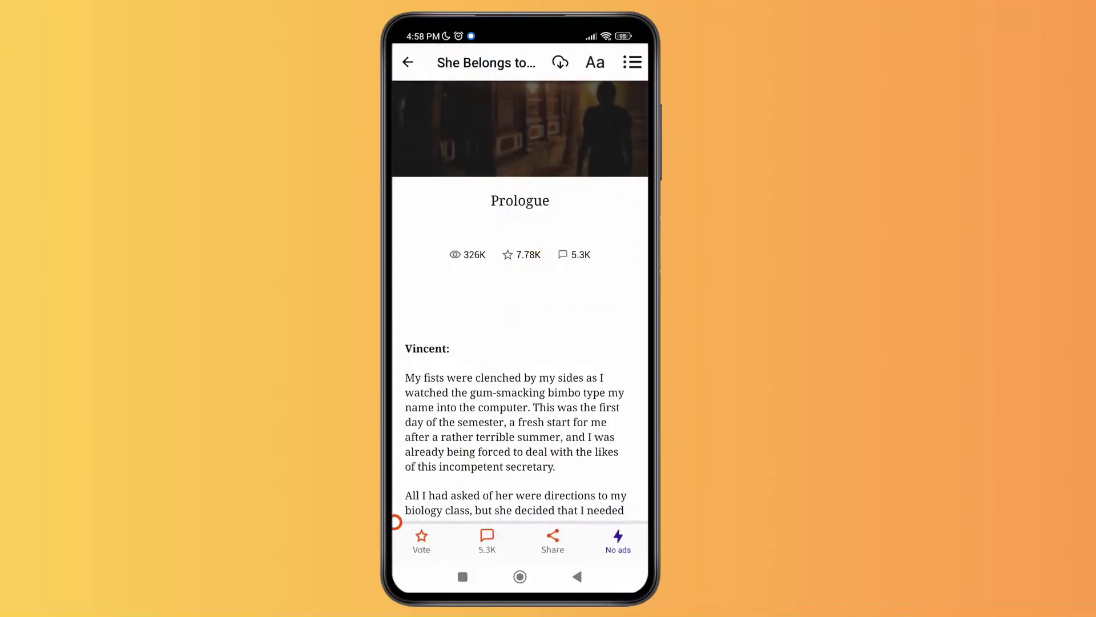
pyautogui.scroll(-3, 520, 342)
pyautogui.scroll(3, 520, 342)
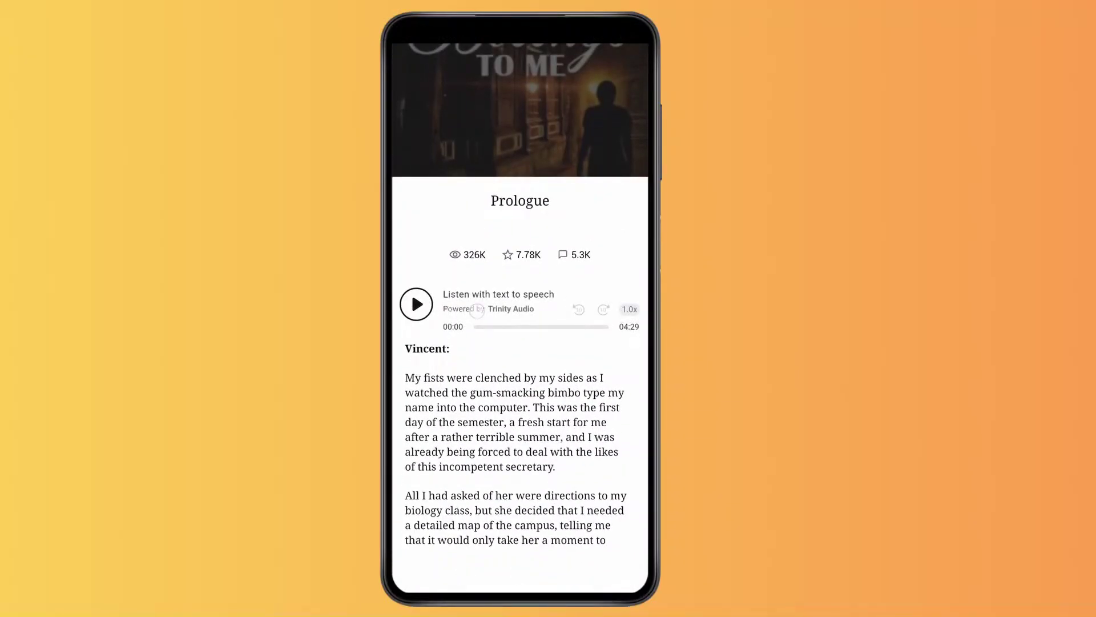
# Scroll the loaded Prologue to show the 'Listen with text to speech' player.
pyautogui.moveTo(477, 311); pyautogui.dragTo(574, 299)
pyautogui.moveTo(547, 347); pyautogui.dragTo(547, 336)
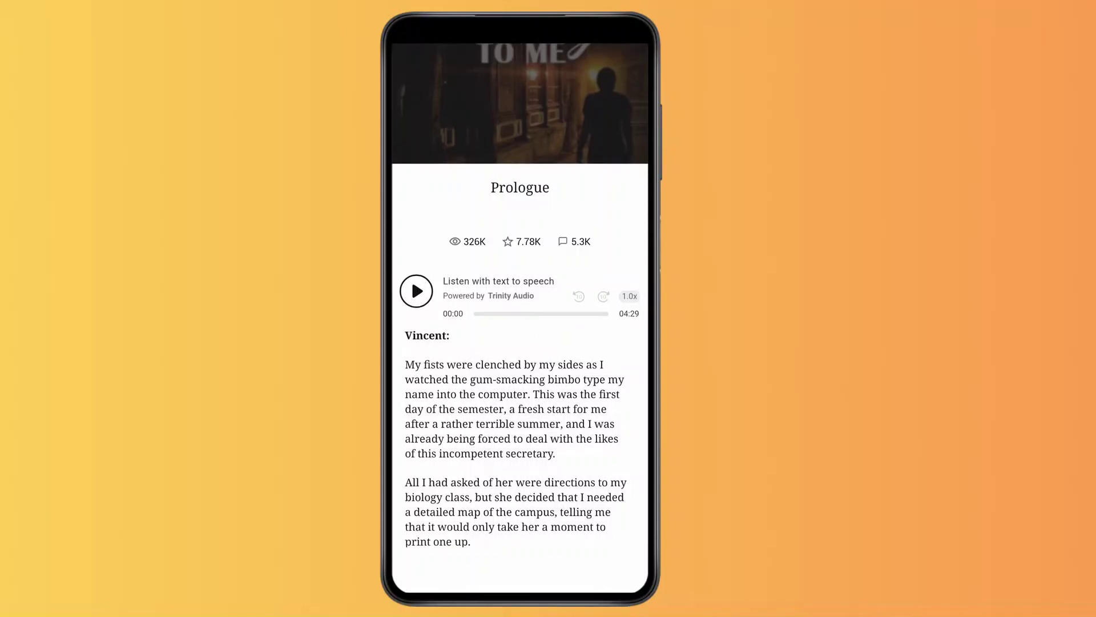